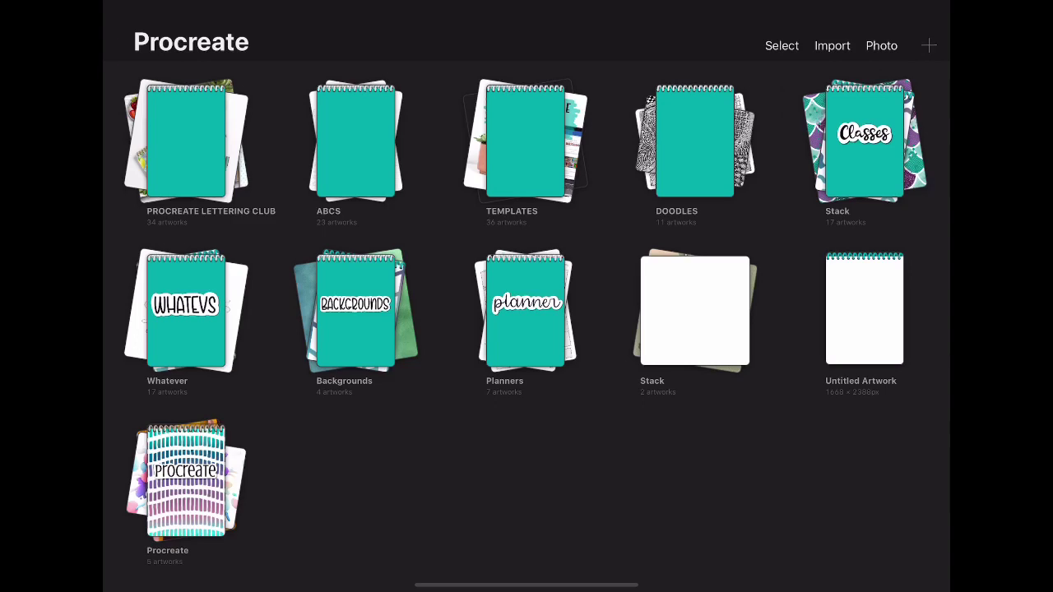
Step: Create a new square canvas and hand-letter 'your stamp here' in black near its centre
click(927, 46)
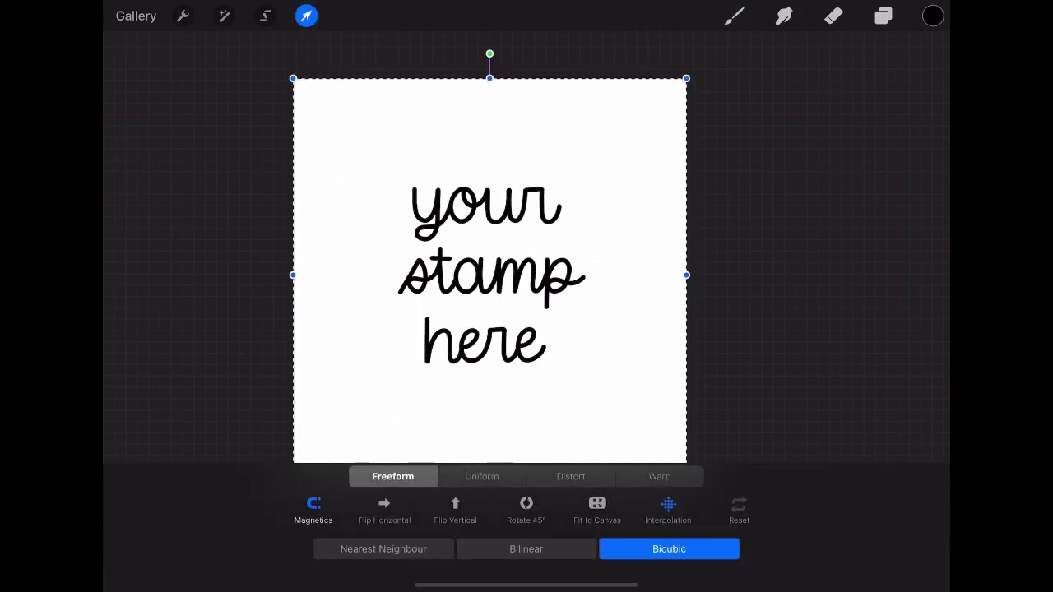
Step: Scale the 'your stamp here' lettering up with Freeform transform and centre it on the canvas
drag(686, 78, 770, 4)
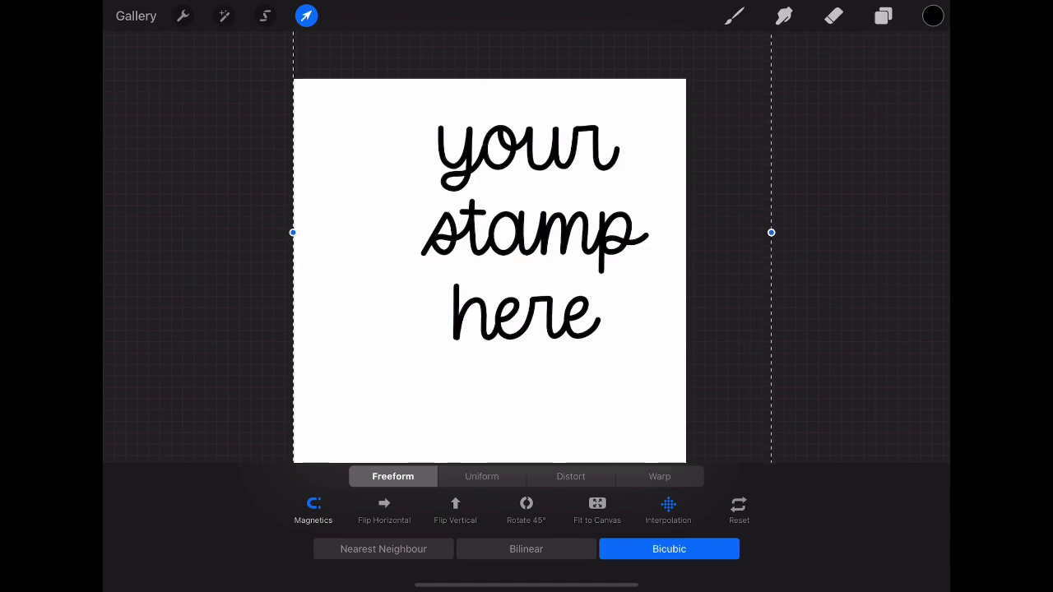
drag(532, 233, 492, 294)
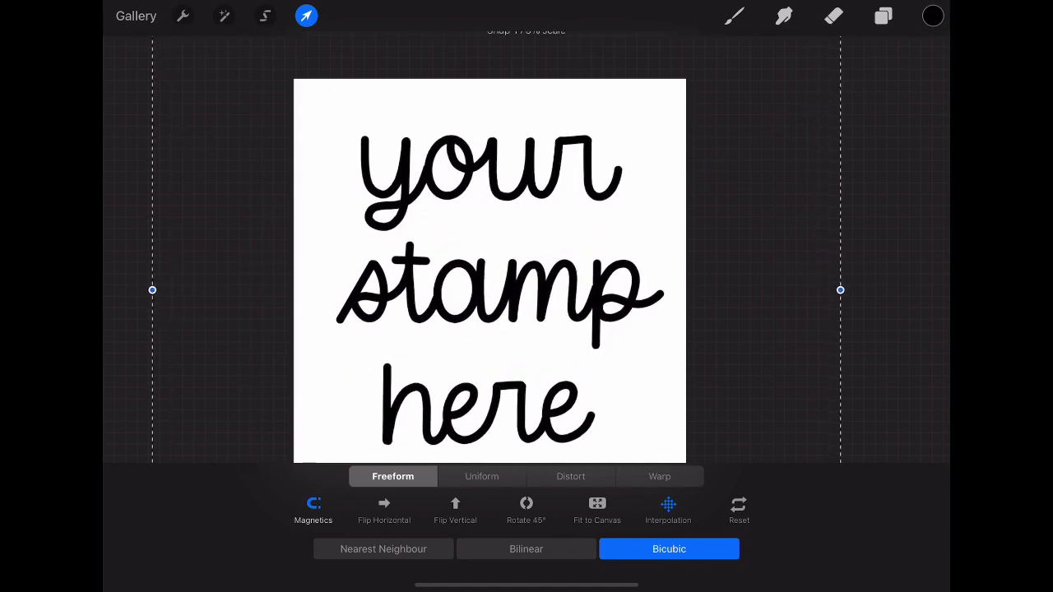
click(734, 16)
click(306, 16)
drag(494, 280, 491, 275)
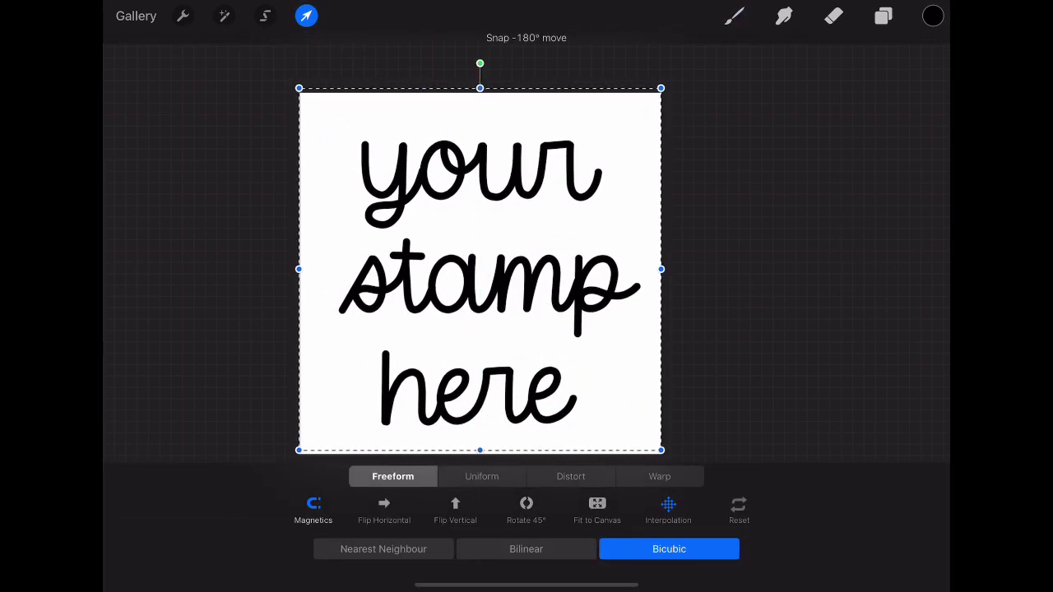
click(734, 16)
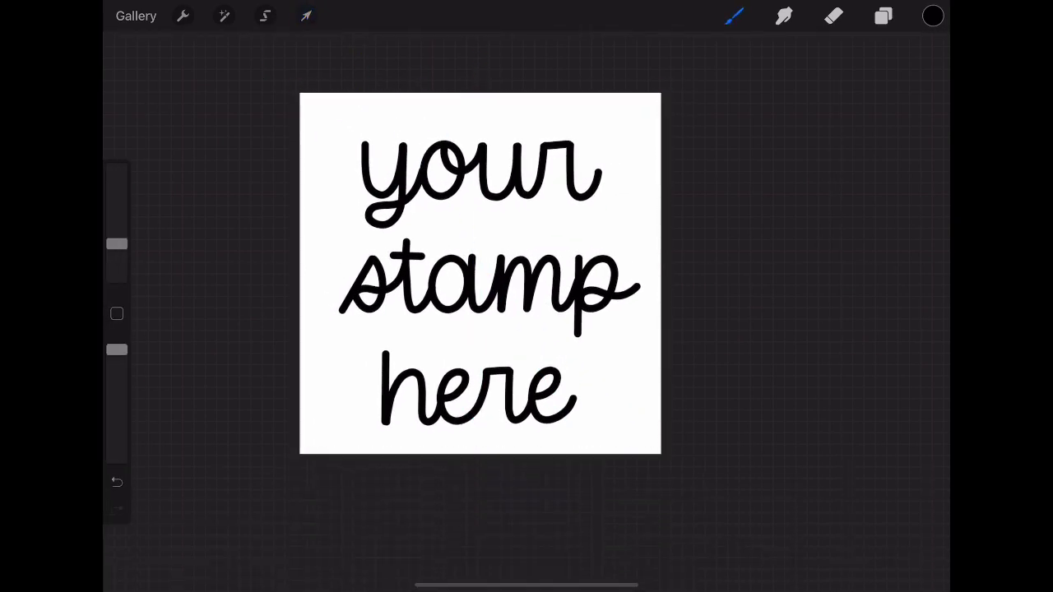
click(305, 16)
drag(479, 272, 480, 273)
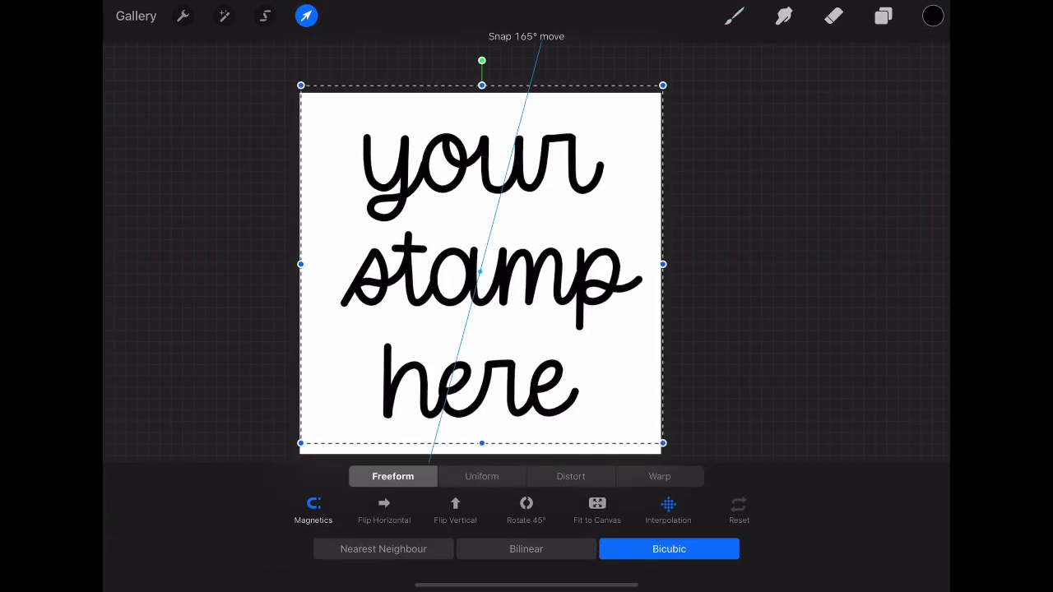
click(734, 16)
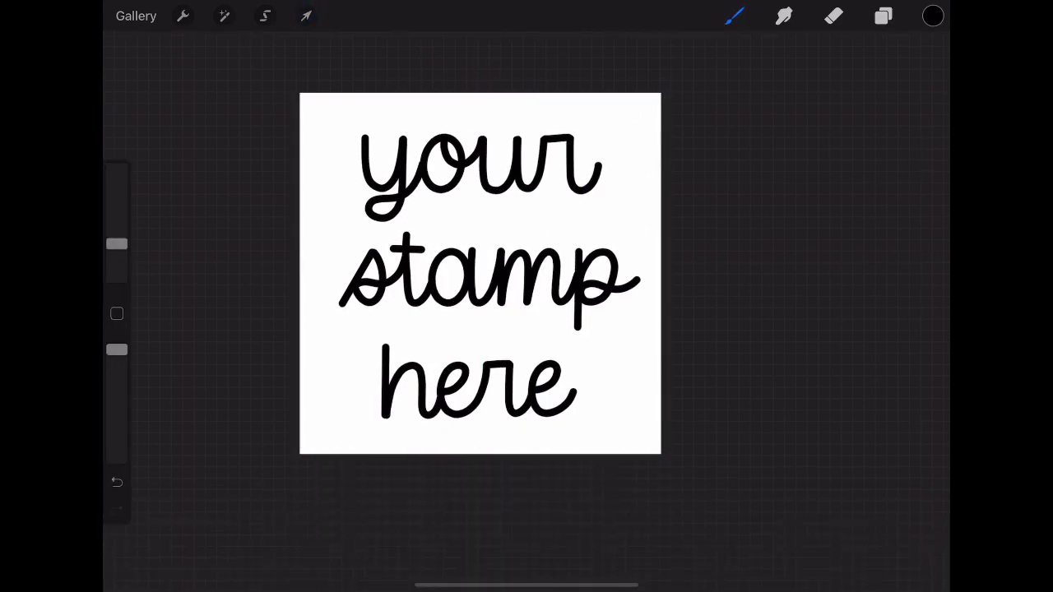
Step: Copy the lettering canvas and create a new brush in the Brush Library
click(183, 16)
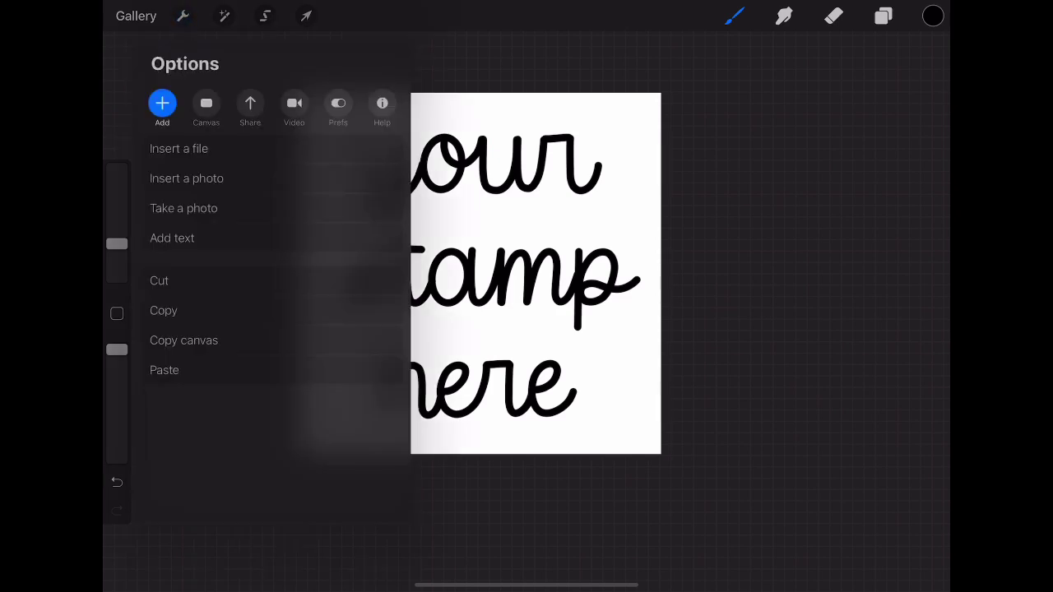
click(183, 340)
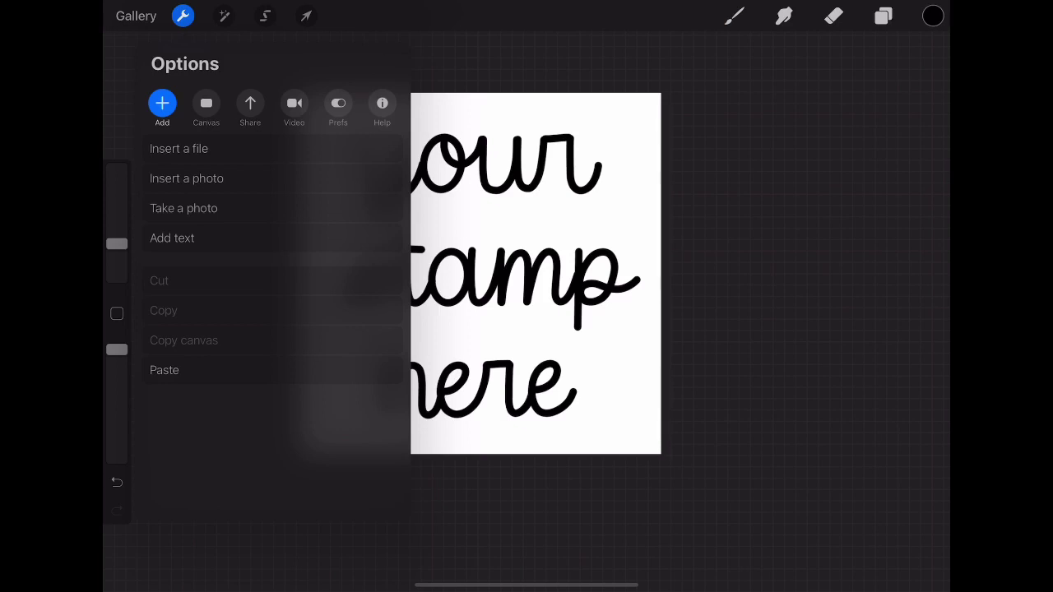
click(734, 15)
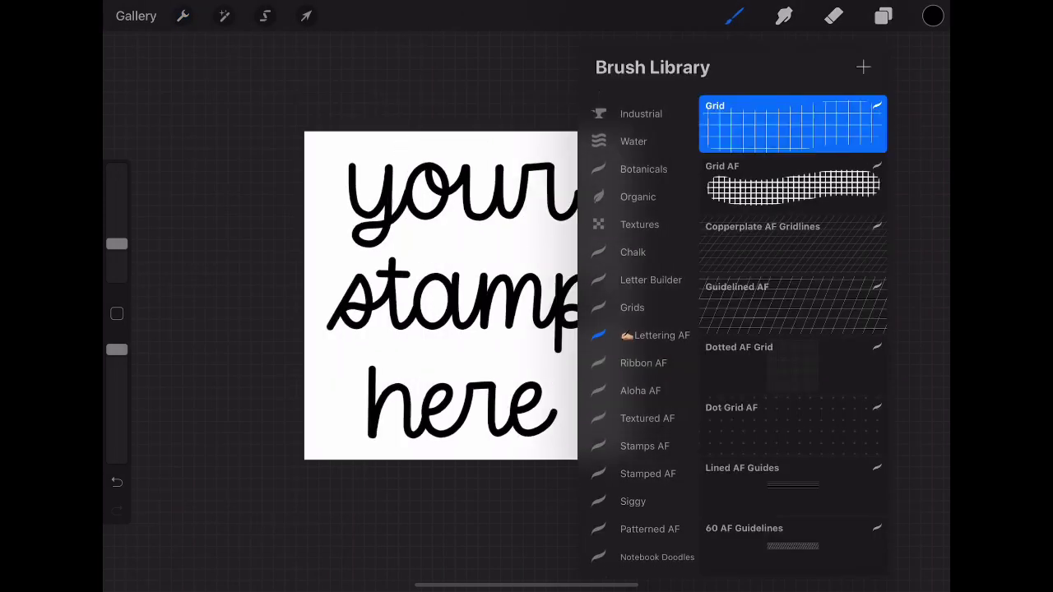
click(862, 67)
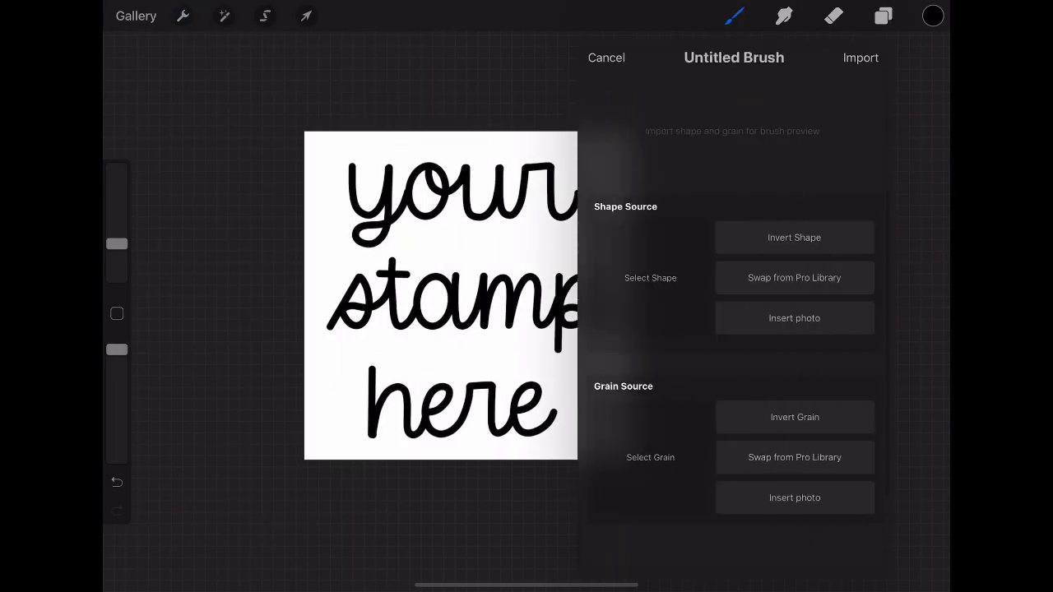
Step: Name the new brush 'Your Stamp Here AF'
click(733, 58)
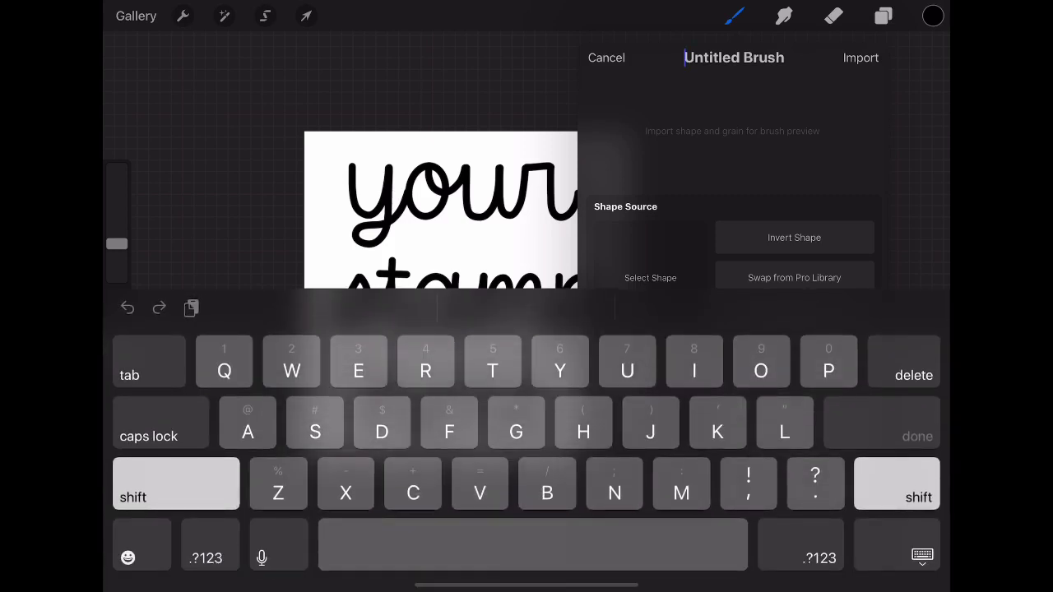
text(You)
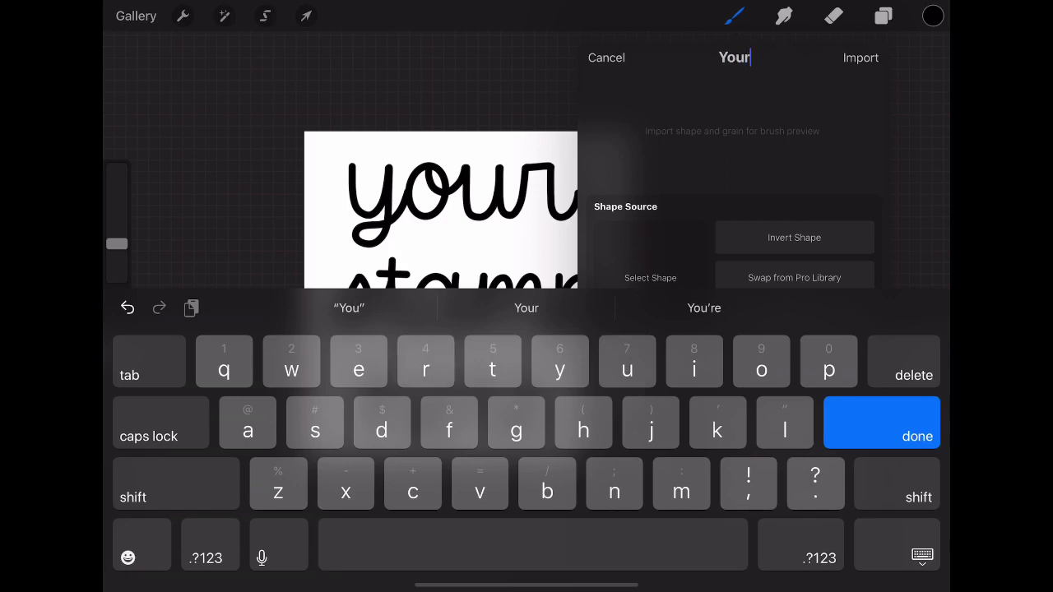
text(r Stamp Here)
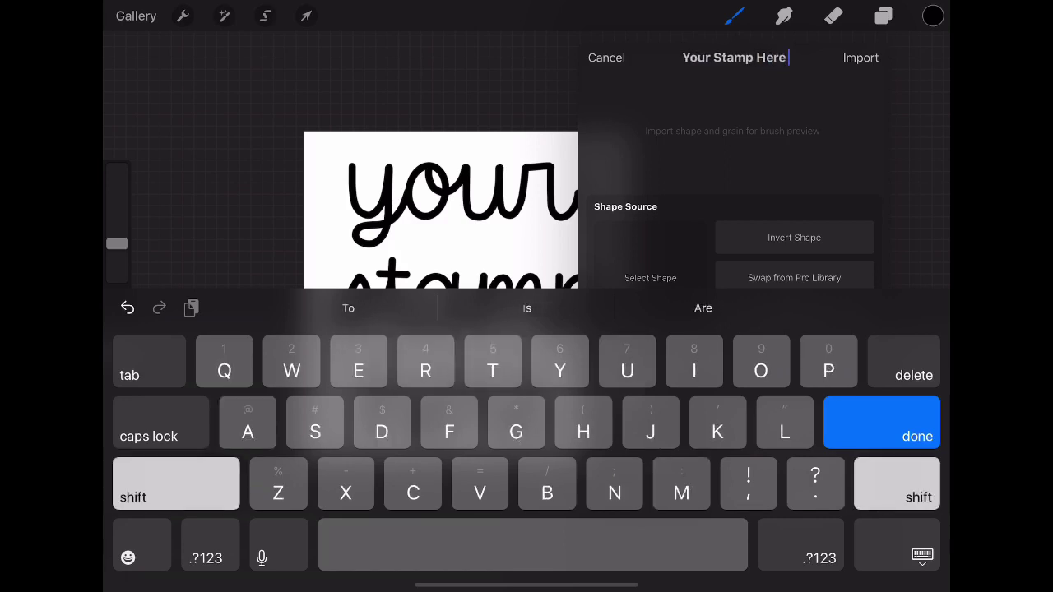
key(Caps_Lock)
text(AF)
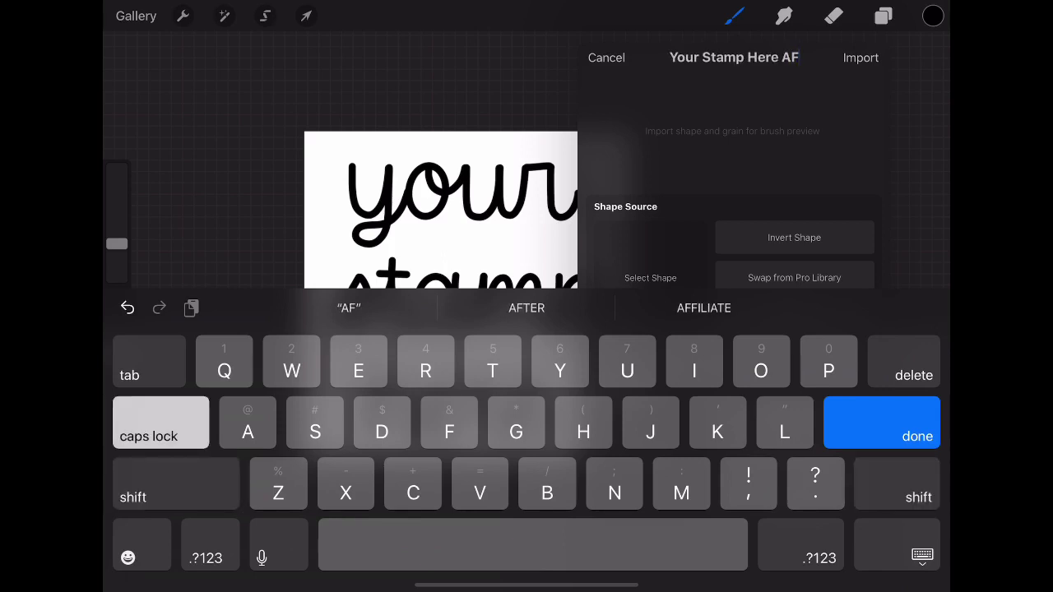
key(Return)
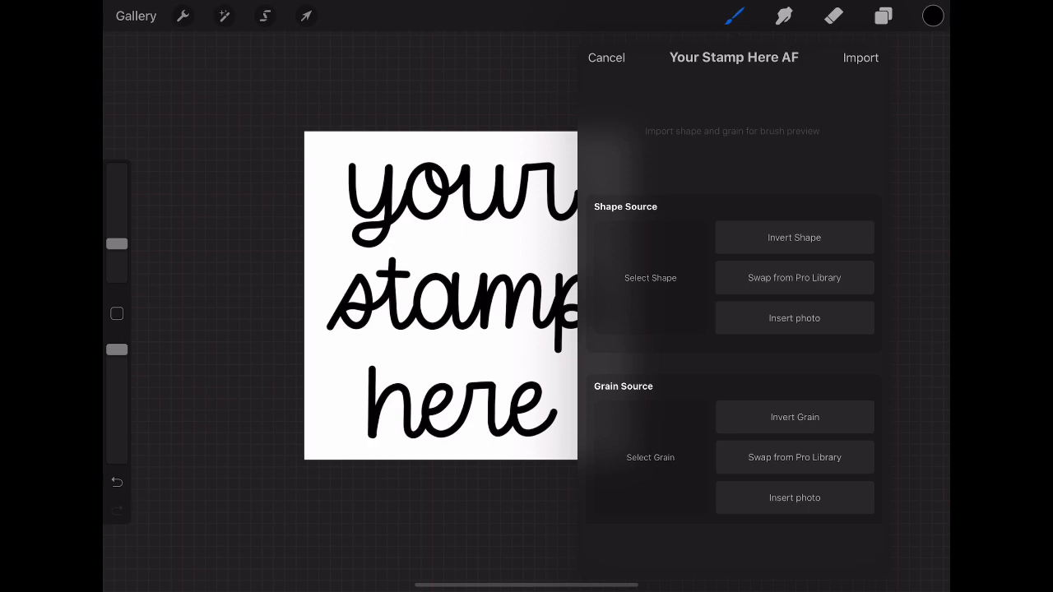
Step: Paste the copied lettering as the brush's shape source and pick a grain from the library
click(666, 239)
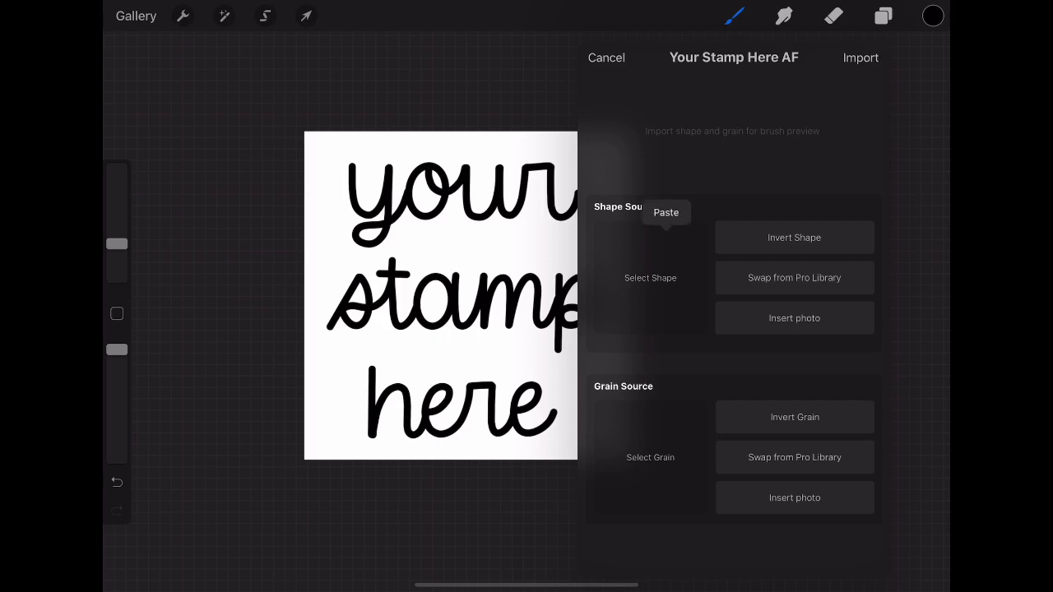
click(666, 213)
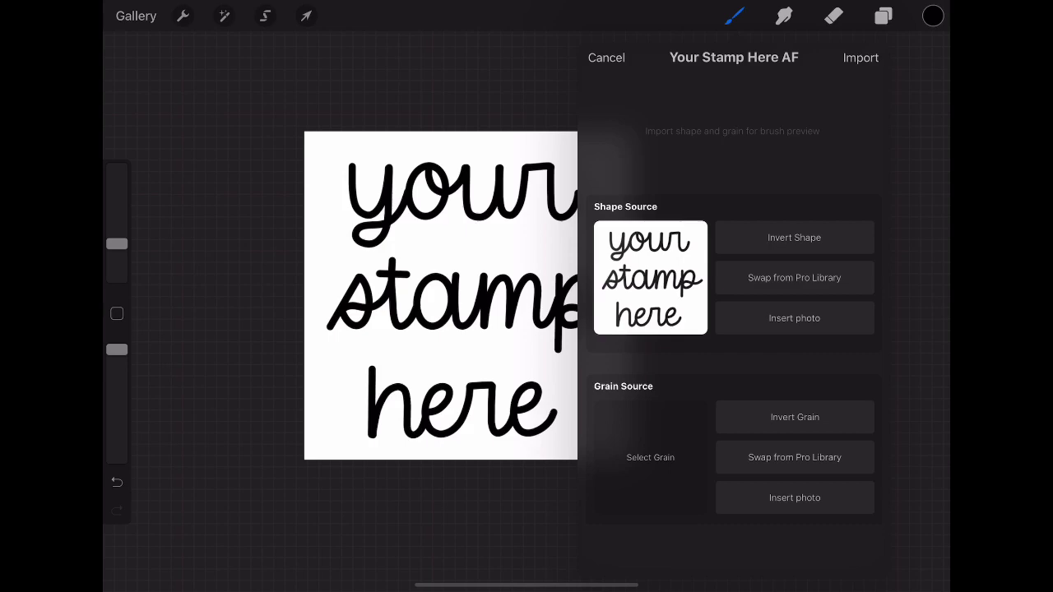
click(794, 458)
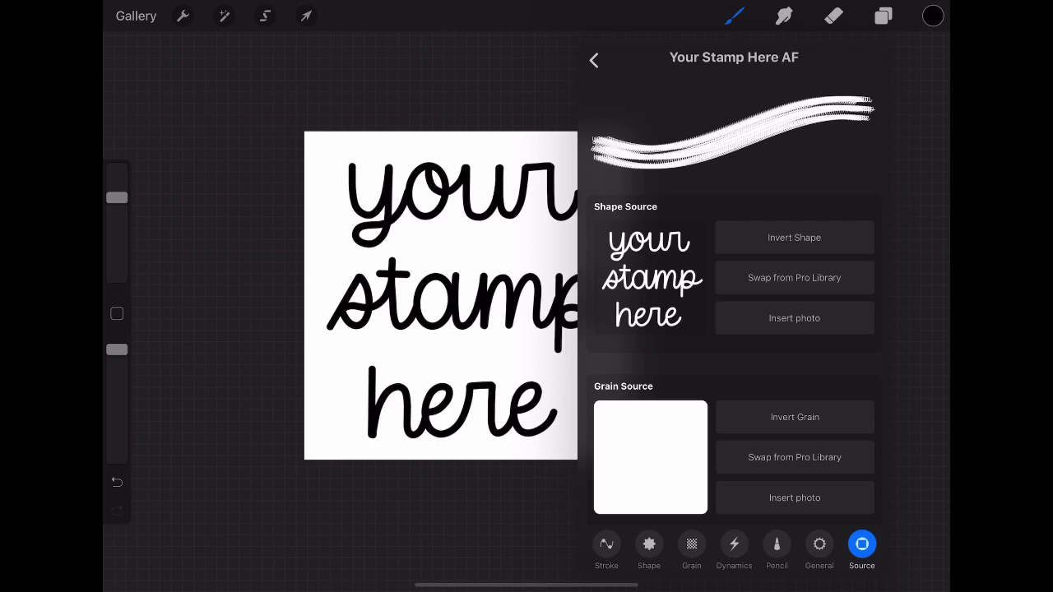
Step: Preview the brush as a single stamp and raise the maximum size limit to Max
click(819, 543)
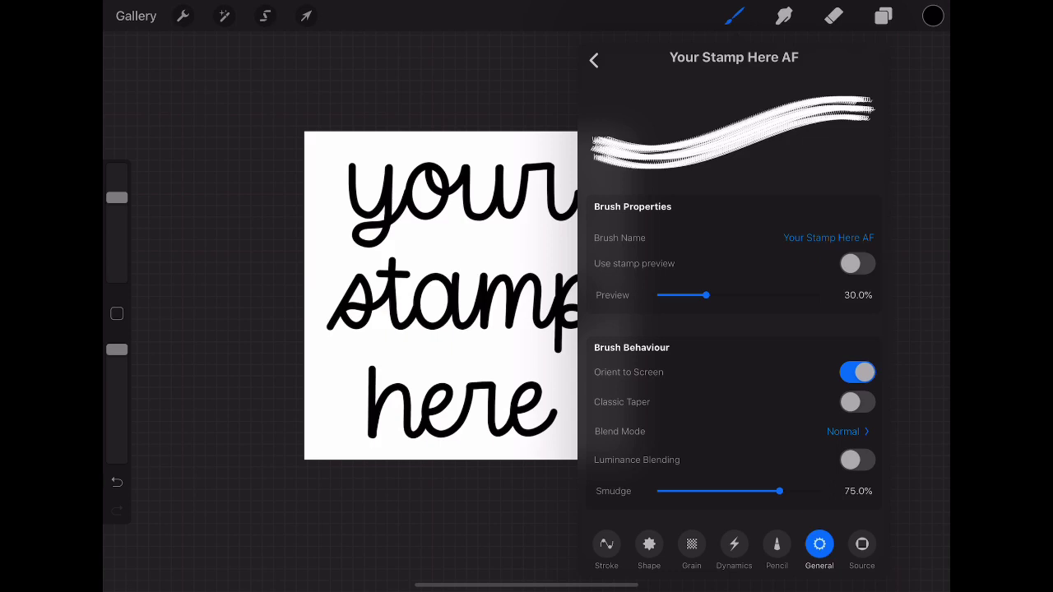
click(857, 263)
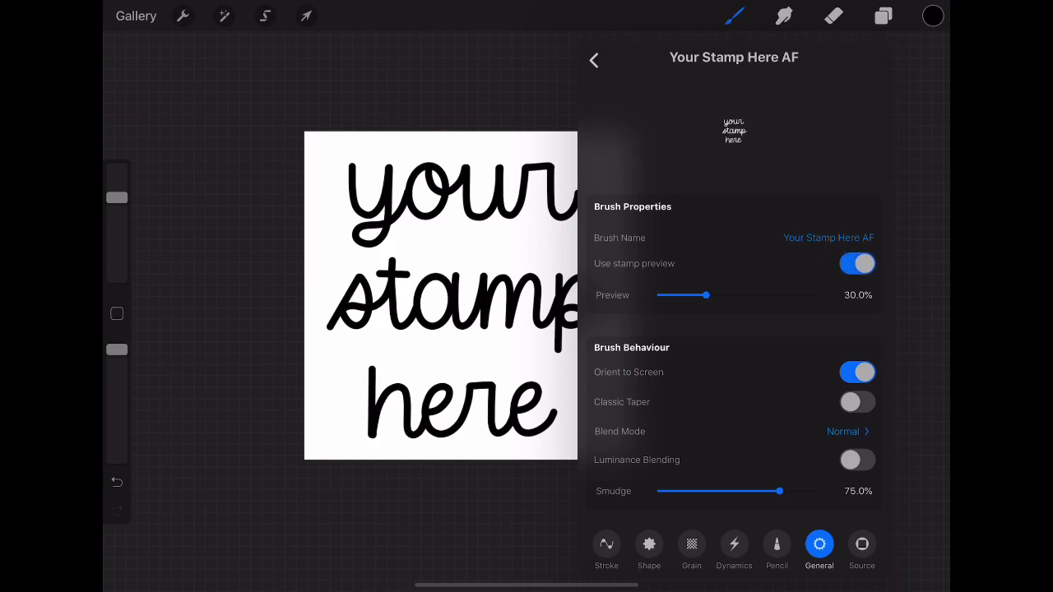
drag(705, 294, 818, 294)
scroll(735, 355, down, 1)
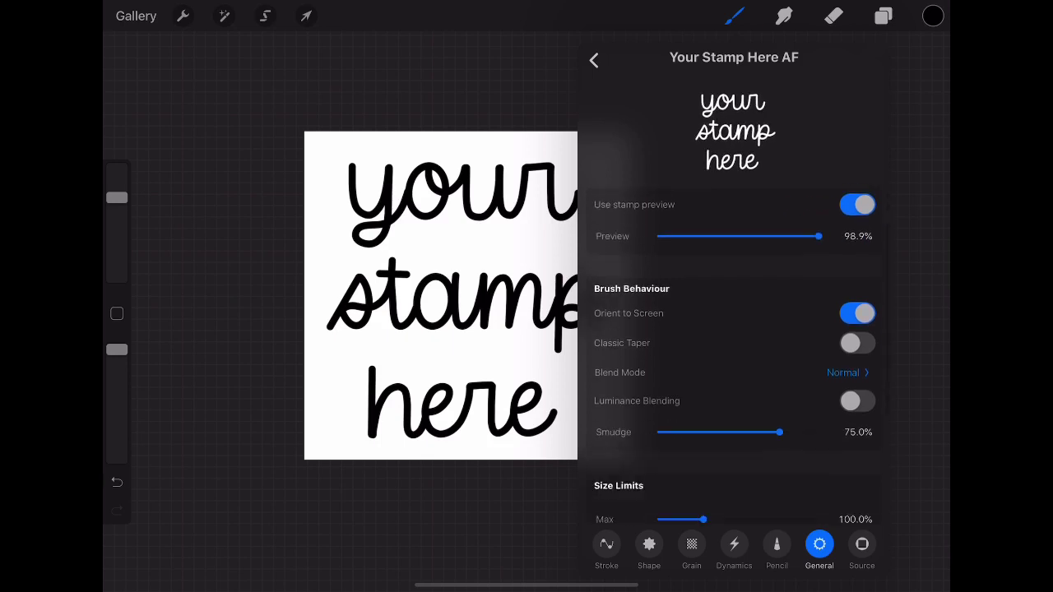
scroll(736, 356, down, 2)
scroll(735, 356, down, 2)
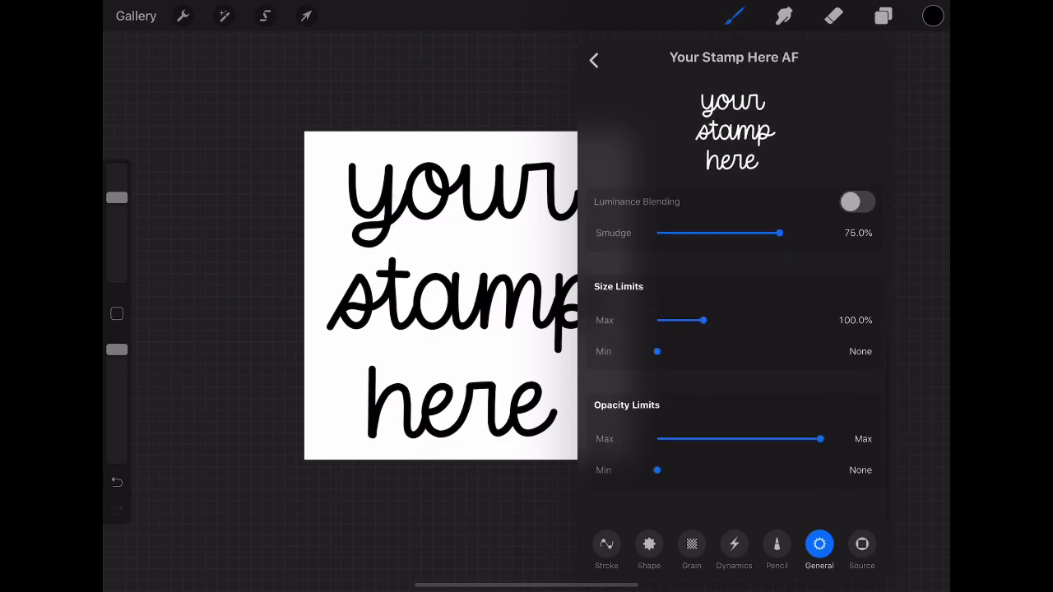
drag(703, 333, 820, 332)
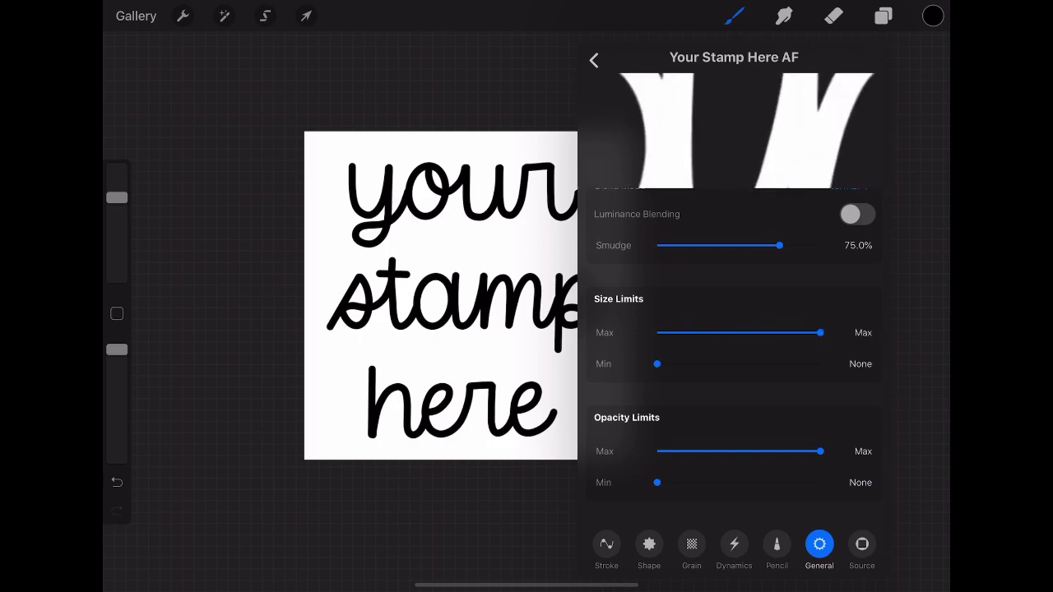
scroll(734, 345, up, 3)
scroll(734, 345, up, 2)
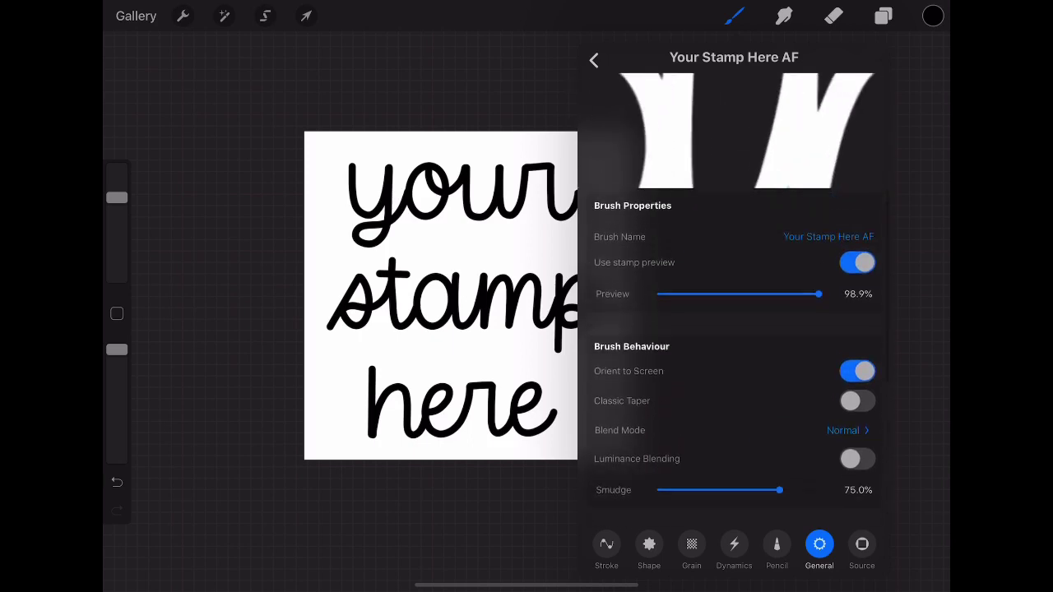
drag(819, 295, 657, 295)
Step: Set the minimum size limit to 0% and the maximum opacity limit to about 95%
scroll(733, 345, down, 2)
scroll(733, 346, down, 3)
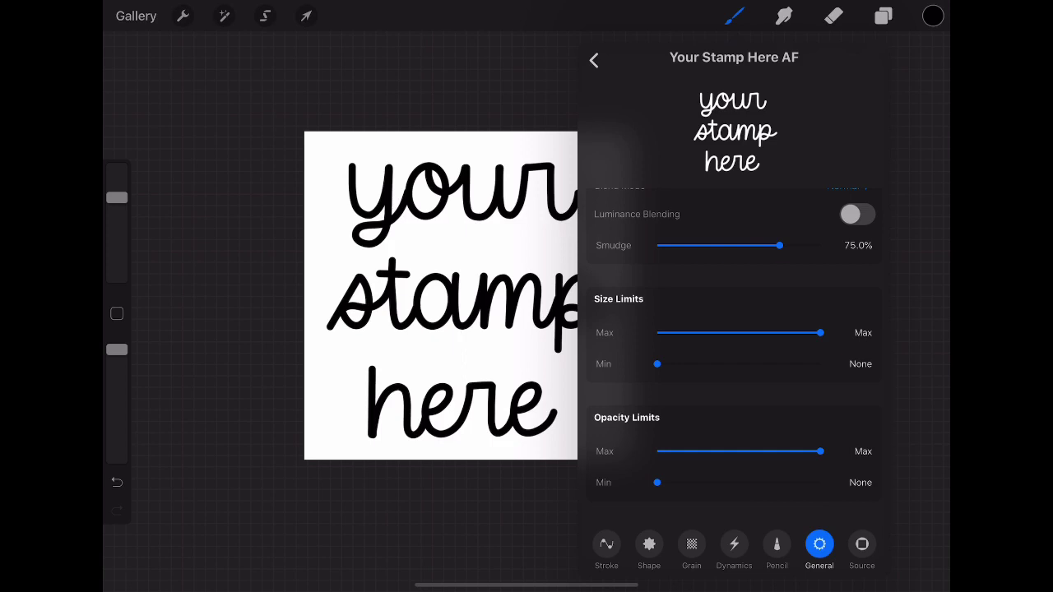
drag(657, 364, 657, 363)
click(819, 450)
drag(820, 451, 820, 451)
key(Escape)
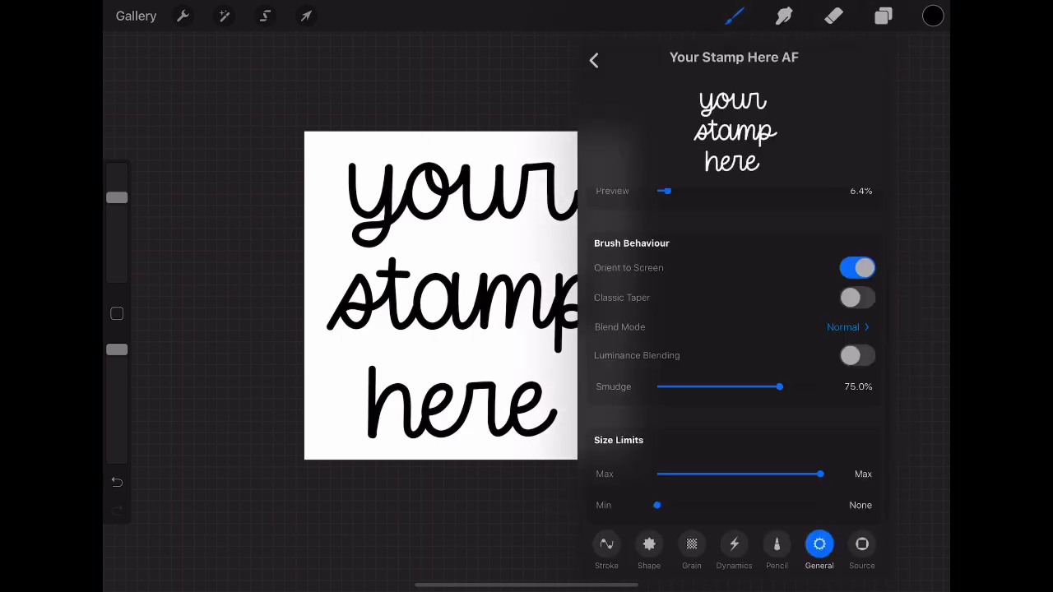
Step: Set the brush's grain scale to None
click(777, 546)
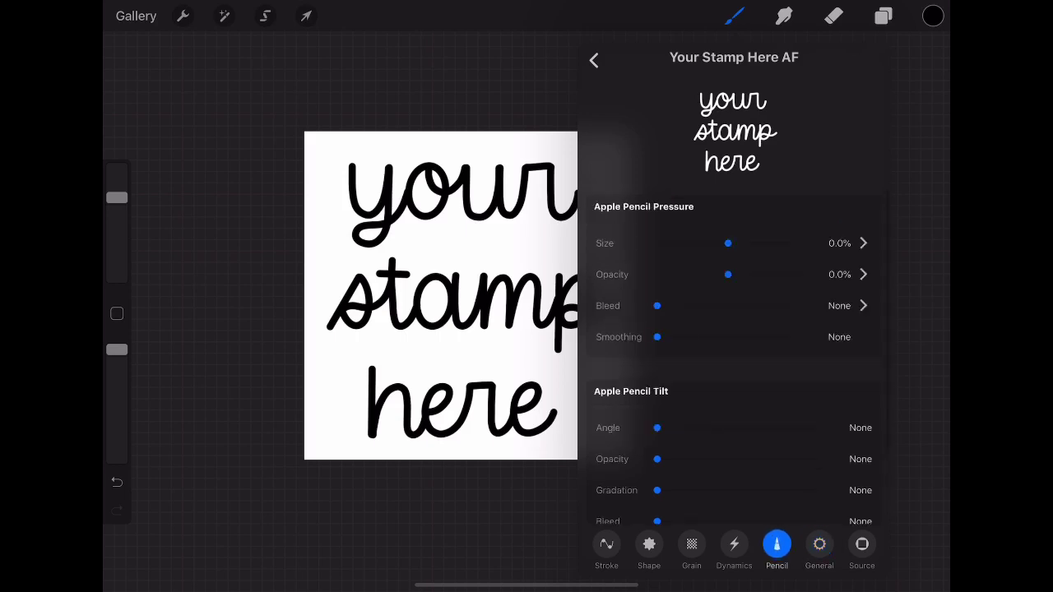
click(733, 547)
click(691, 547)
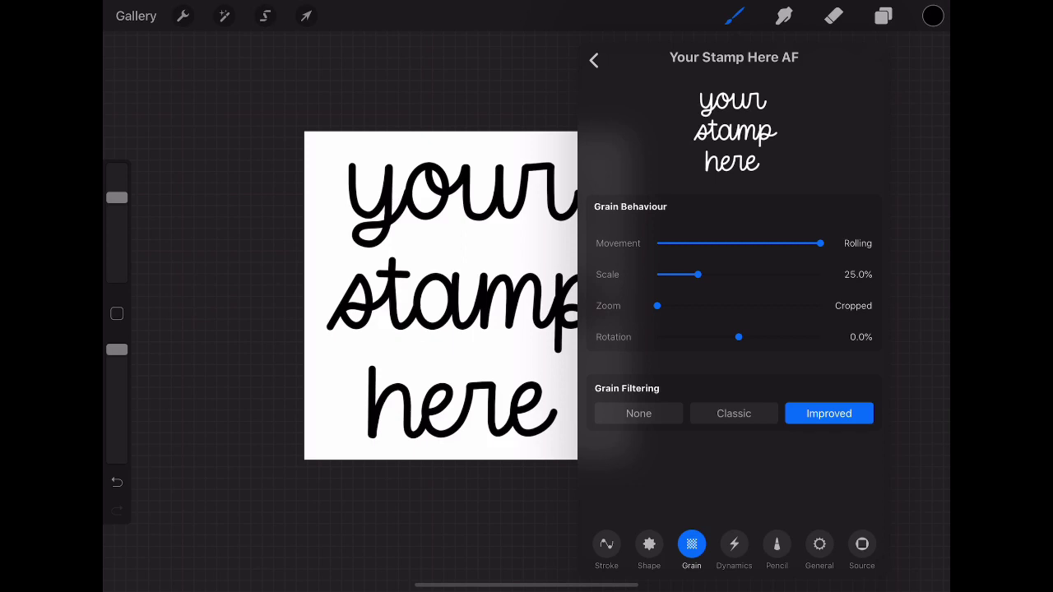
drag(697, 274, 657, 273)
Step: Raise the brush's stroke spacing to maximum
click(649, 547)
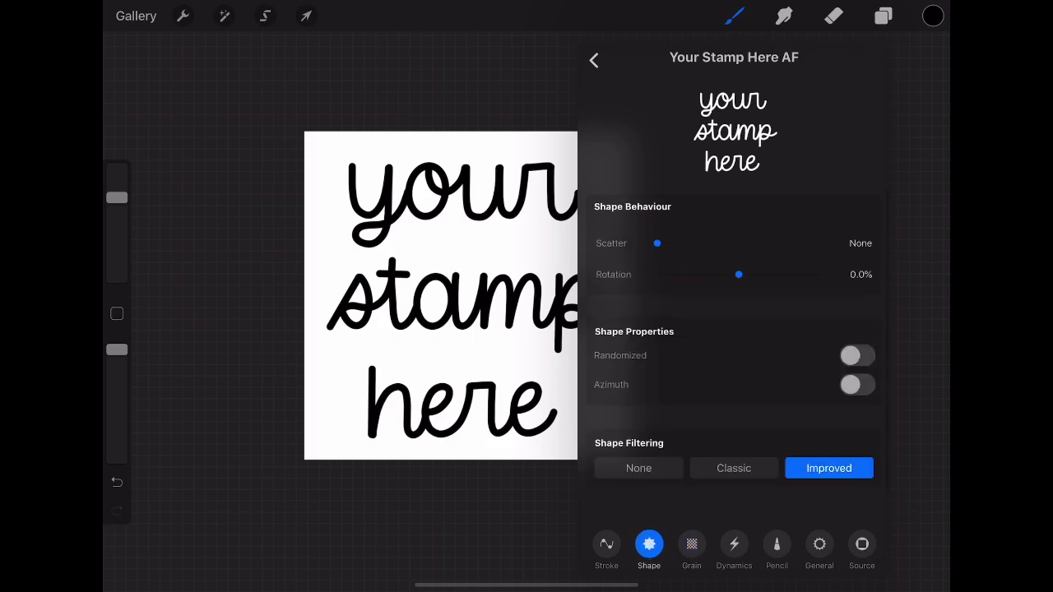
click(607, 550)
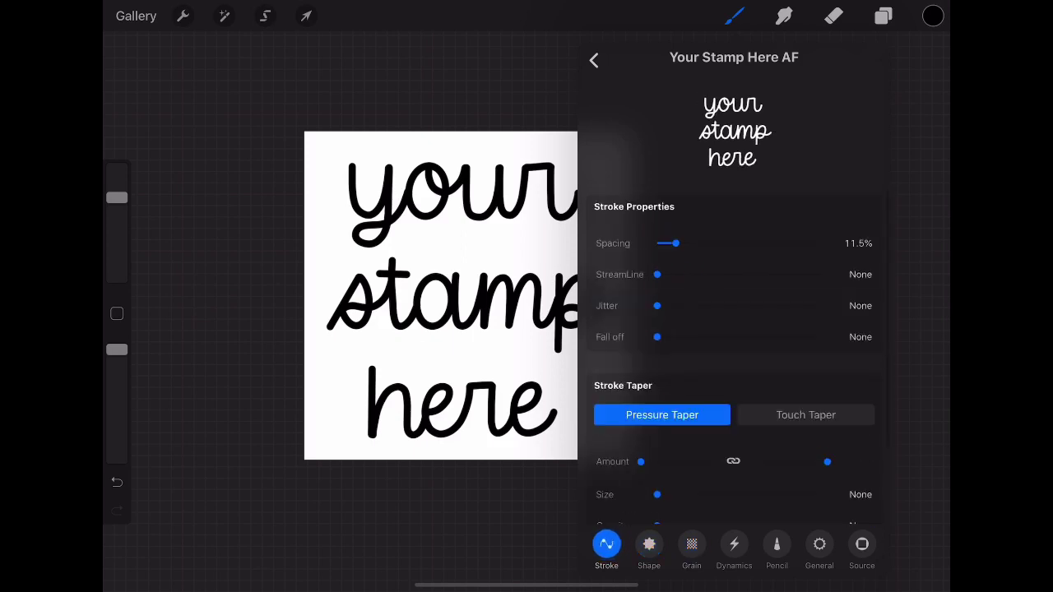
scroll(733, 363, up, 1)
drag(674, 244, 820, 244)
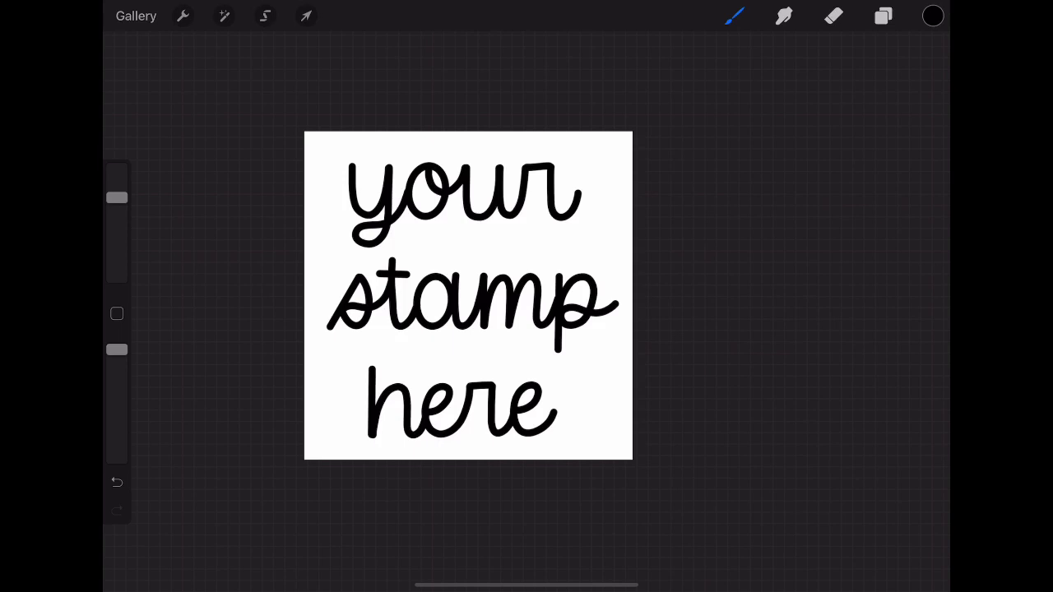
Step: Clear the lettering and stamp one smaller mark at 52% opacity at the canvas centre
key(BackSpace)
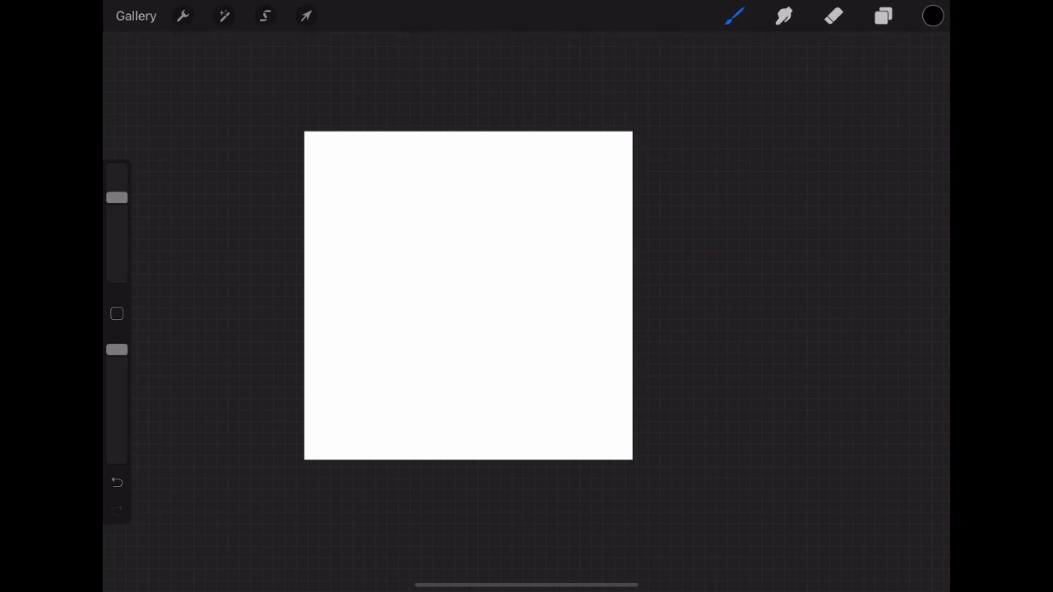
drag(117, 197, 117, 227)
click(463, 292)
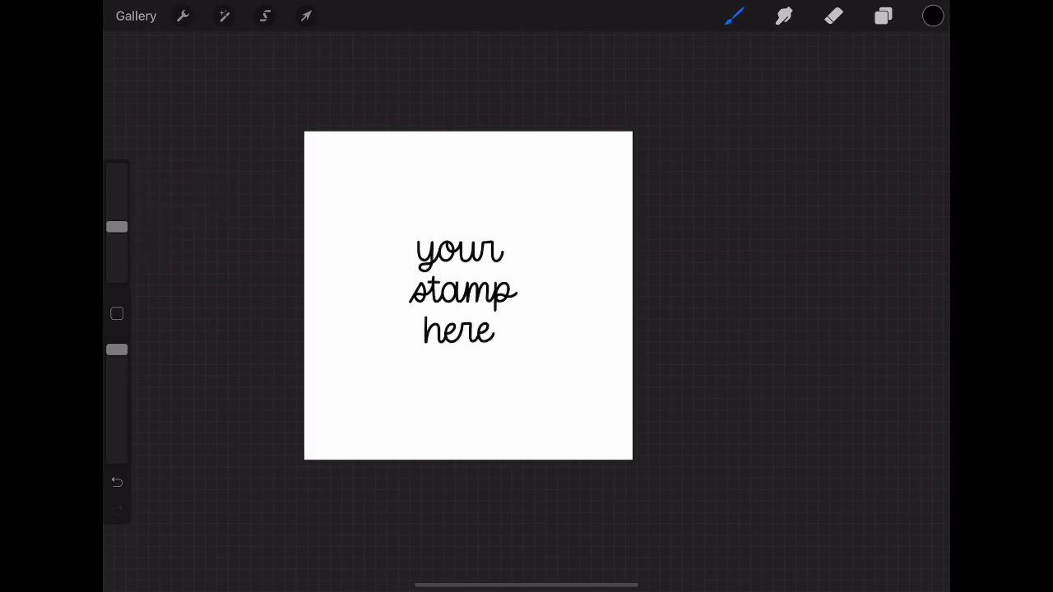
key(ctrl+z)
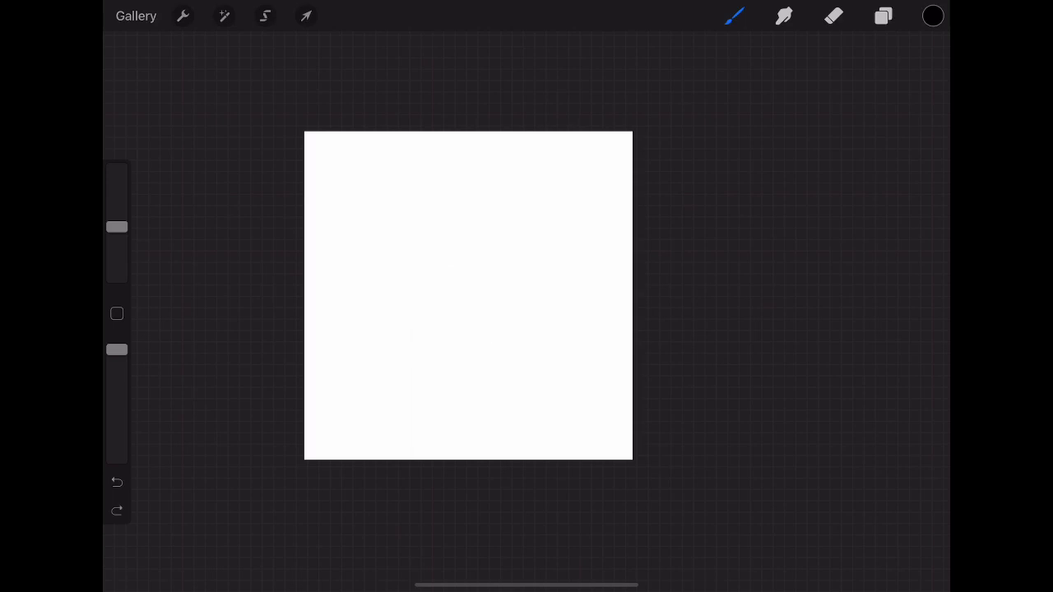
drag(116, 350, 117, 402)
click(467, 292)
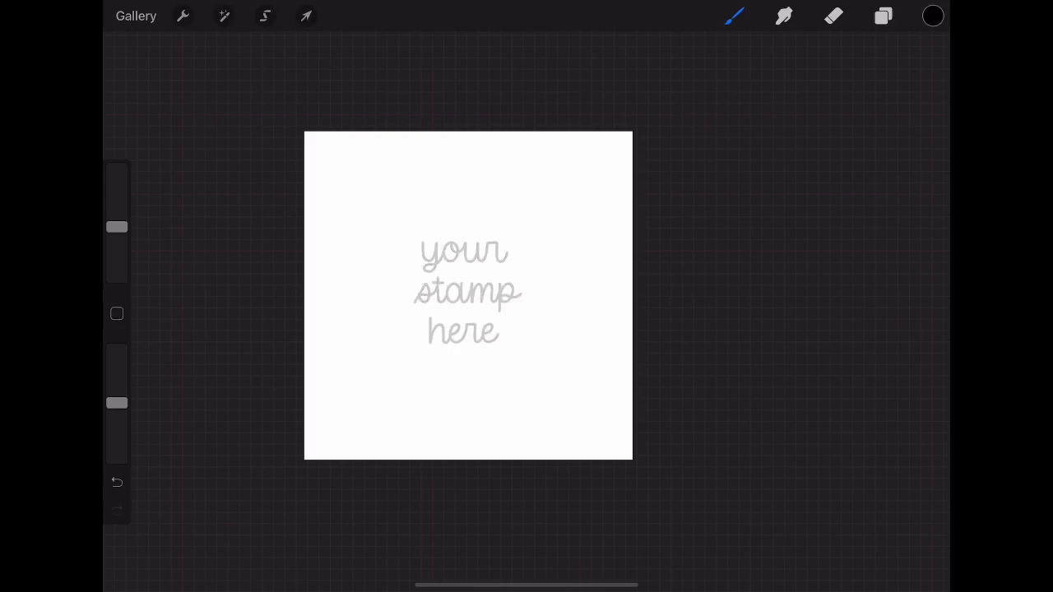
Step: Try fading Layer 1's opacity in the Layers panel, then restore it to full
click(884, 15)
click(896, 115)
mouse_move(889, 176)
mouse_down()
mouse_move(784, 176)
mouse_move(889, 176)
mouse_up()
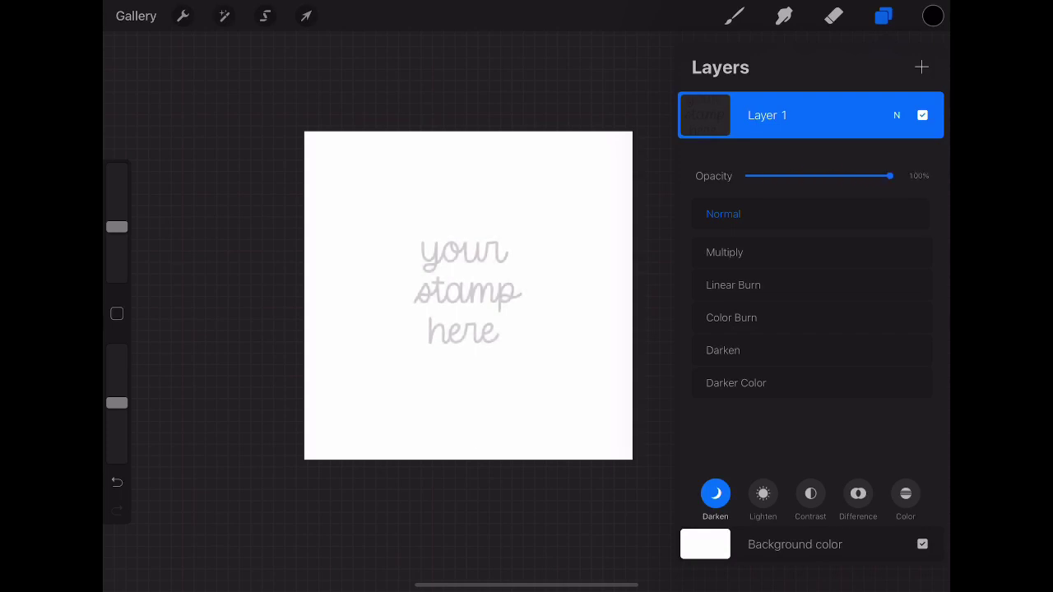
click(896, 115)
click(734, 16)
Step: Stamp copies in the four corners, then a small signature stamp at the bottom-right
click(574, 183)
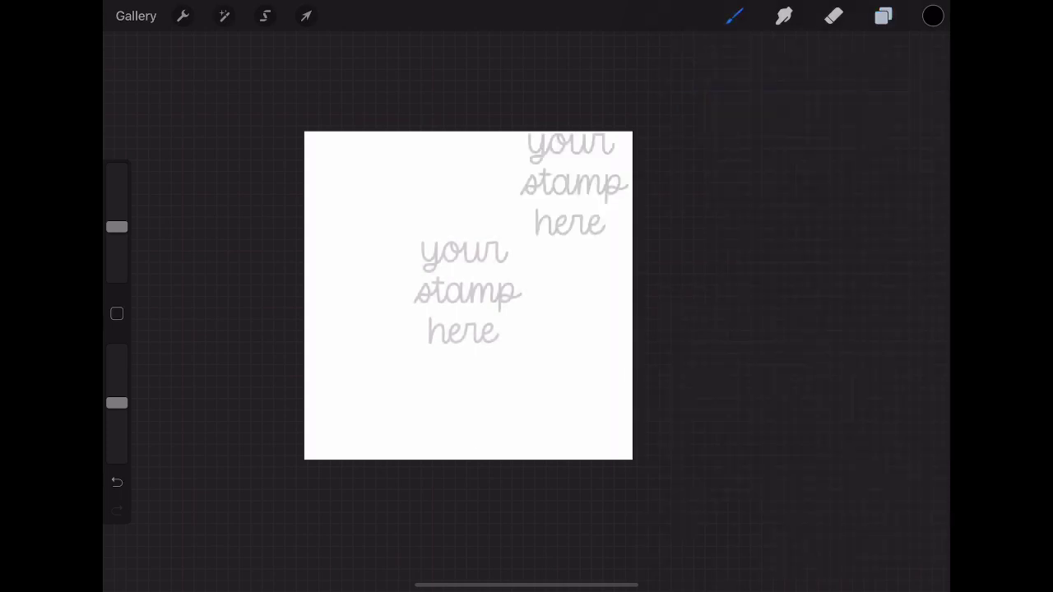
click(363, 179)
click(363, 402)
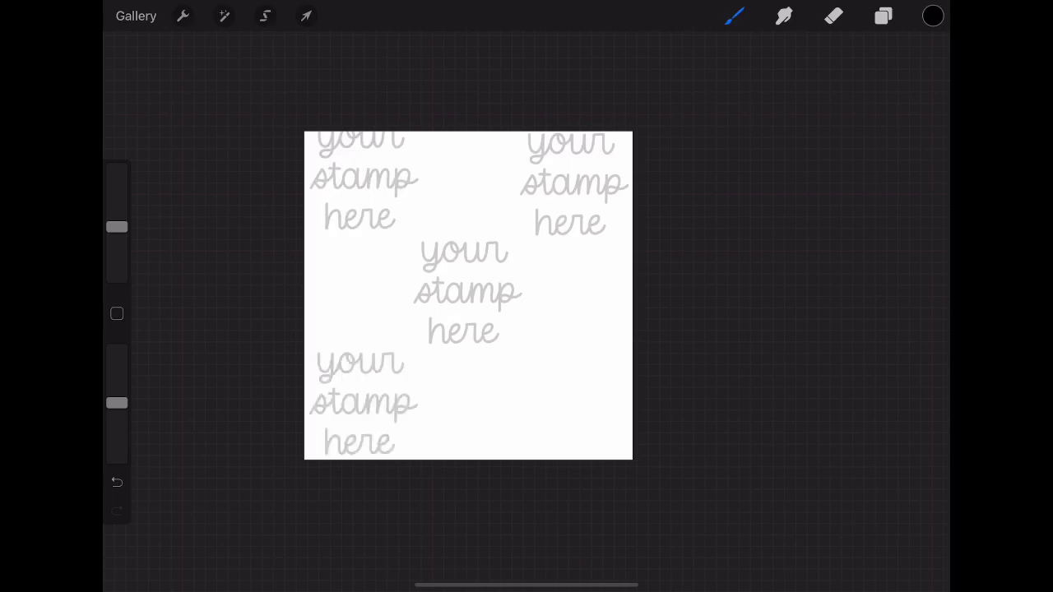
click(578, 397)
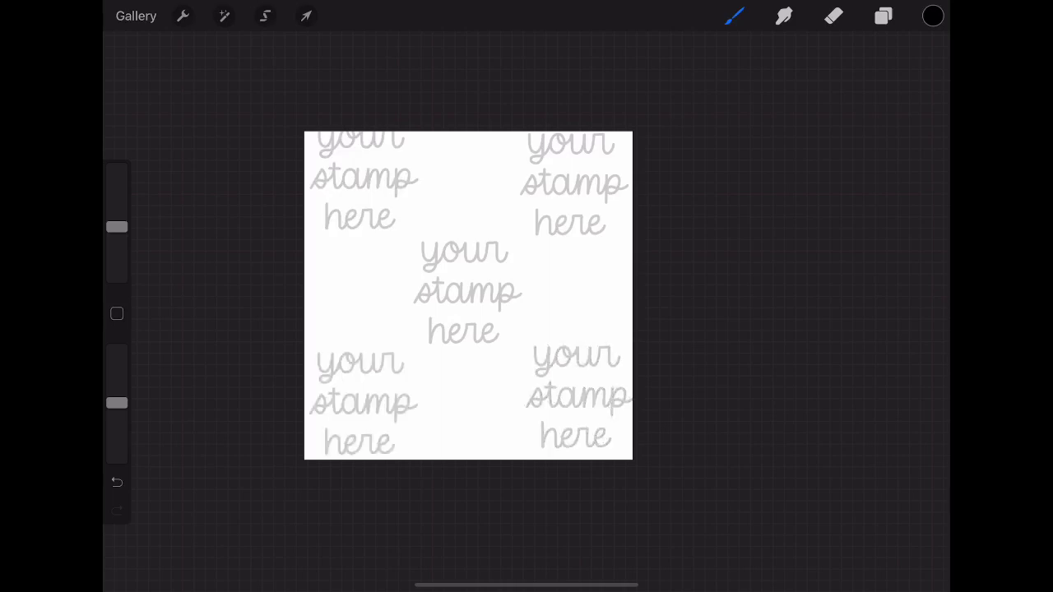
drag(117, 239, 117, 249)
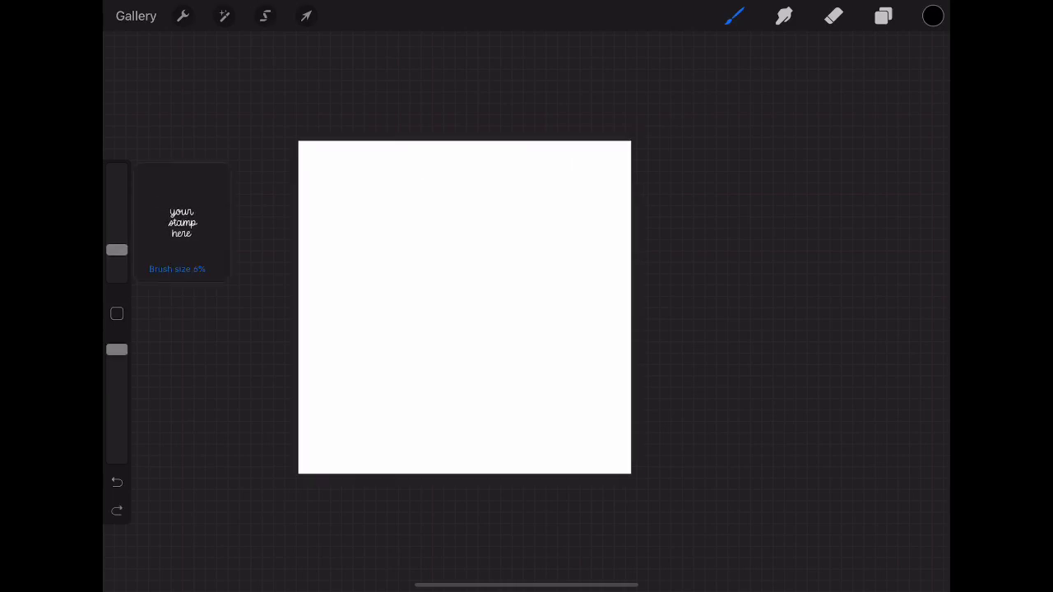
click(603, 448)
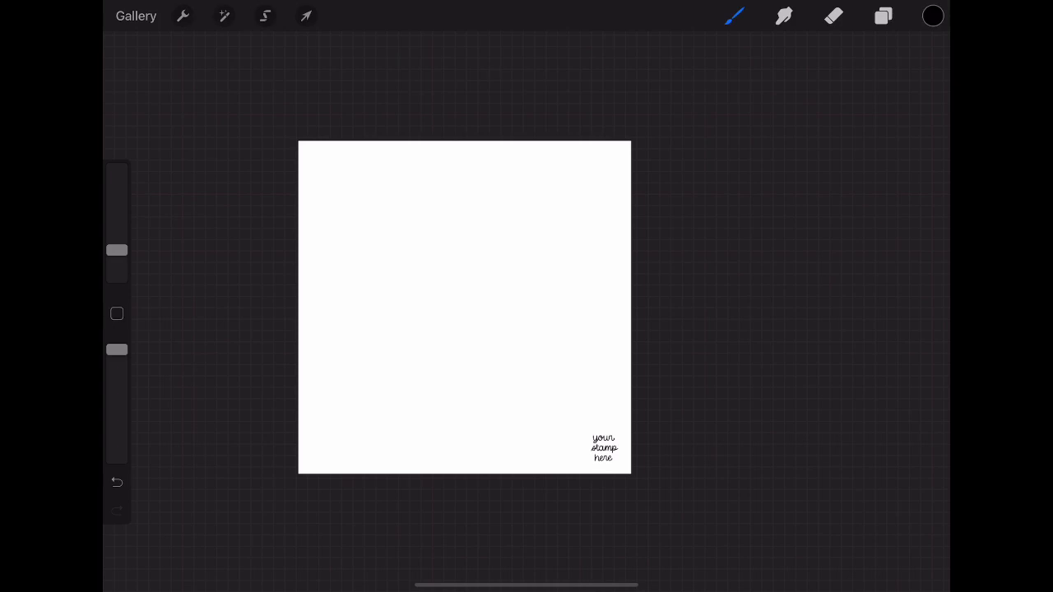